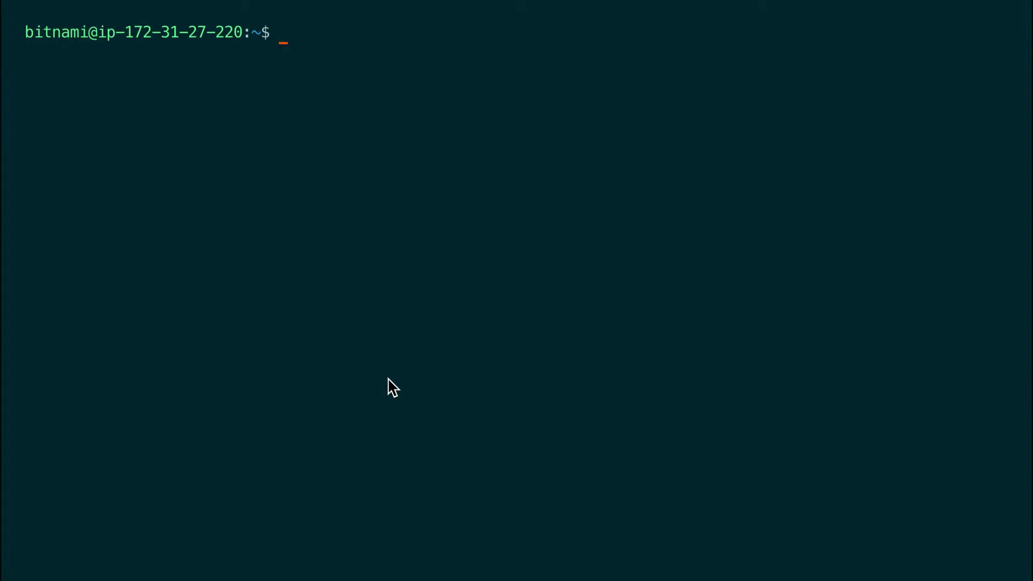
text(ls samp)
List the sample-theme folder with ls, showing its app and pub folders
key(Tab)
key(Return)
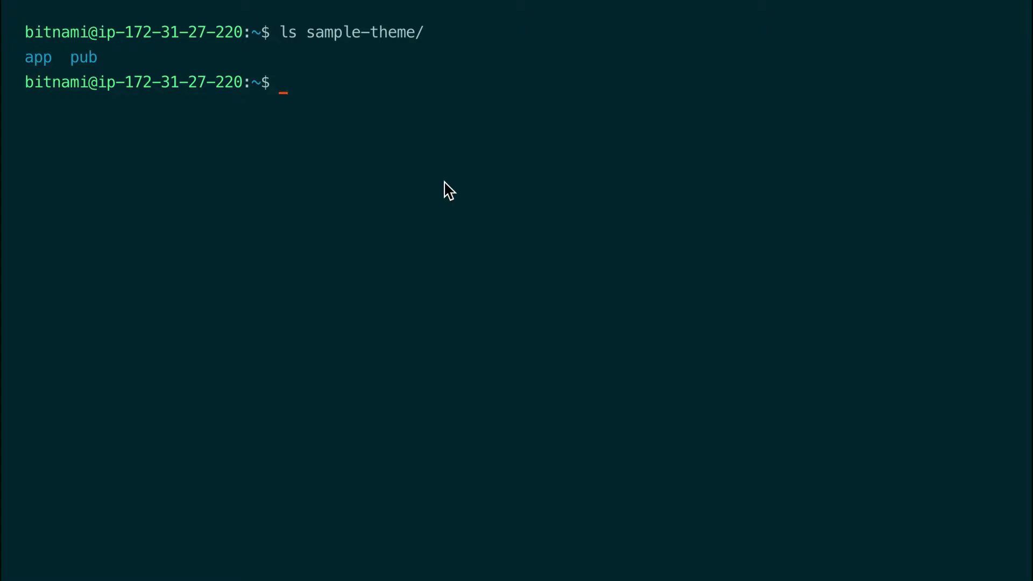
text(sudo /opt/bitnami/ct)
Stop Apache with ctlscript.sh stop apache, then change into the sample-theme folder
key(Tab)
text(st)
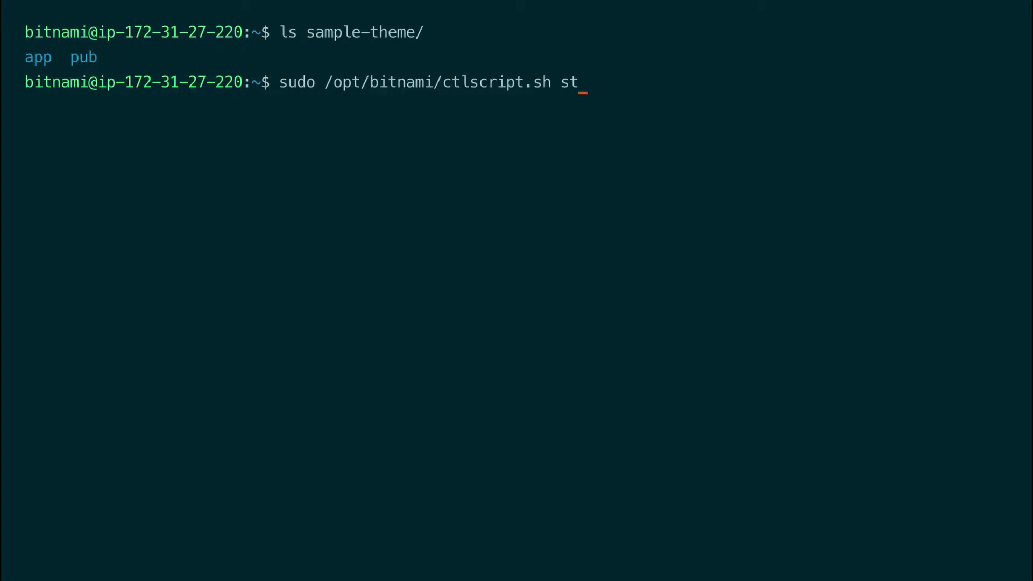
text(op apache)
key(Return)
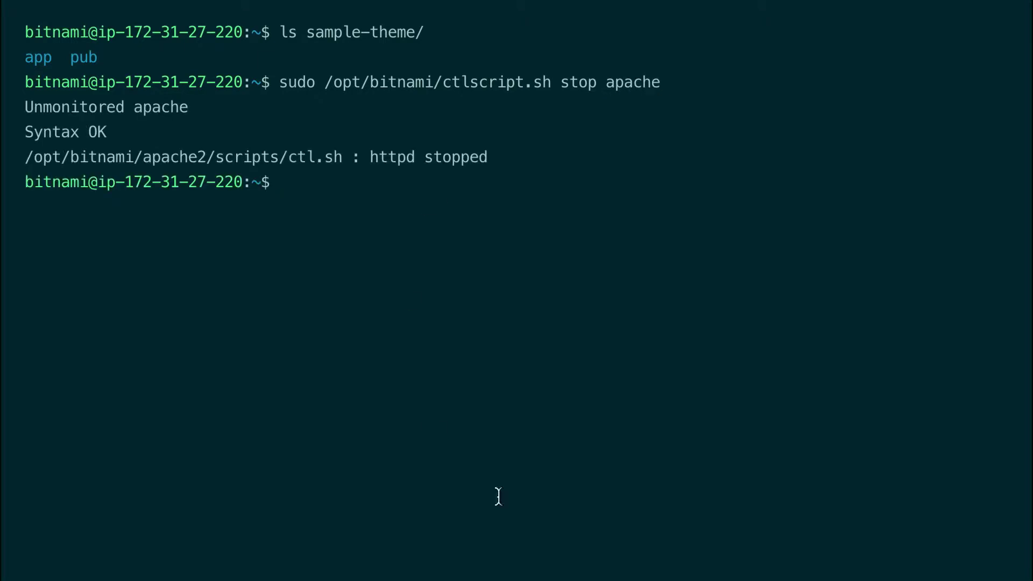
text(cd sma)
key(BackSpace)
key(BackSpace)
text(a)
key(Tab)
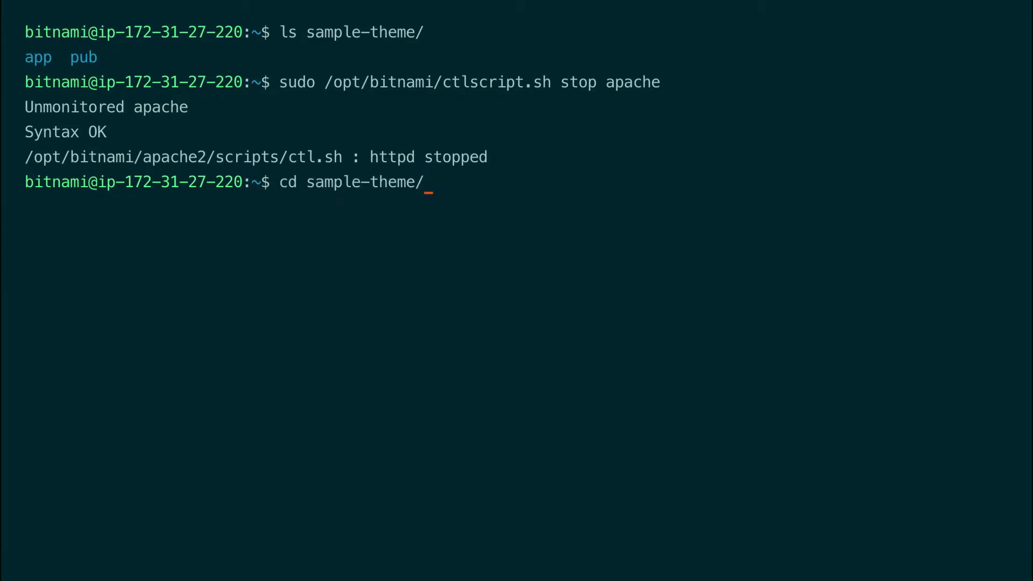
key(Return)
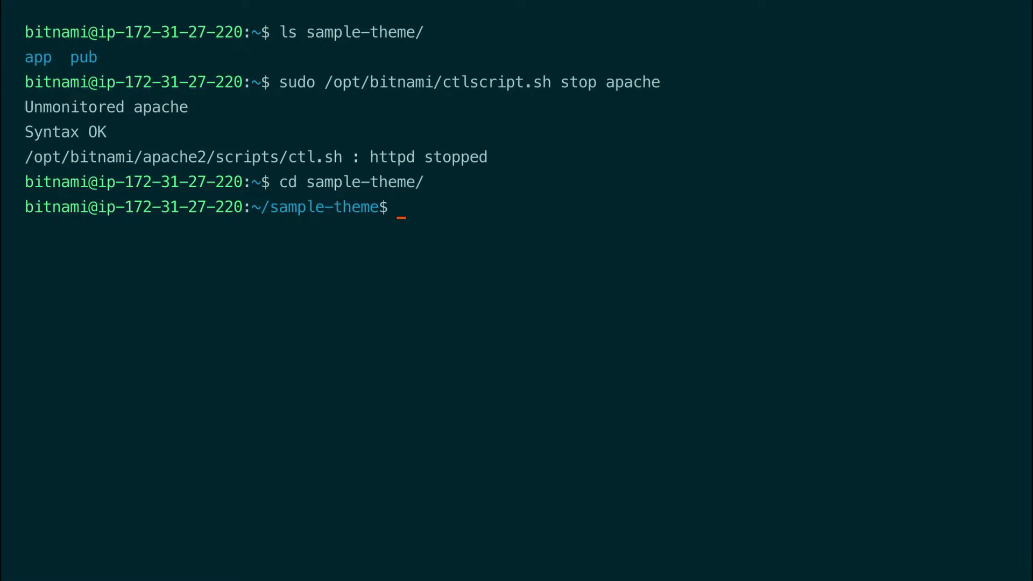
text(ls)
Recursively copy app and pub from sample-theme into /opt/bitnami/apps/magento/htdocs/ with sudo
key(Return)
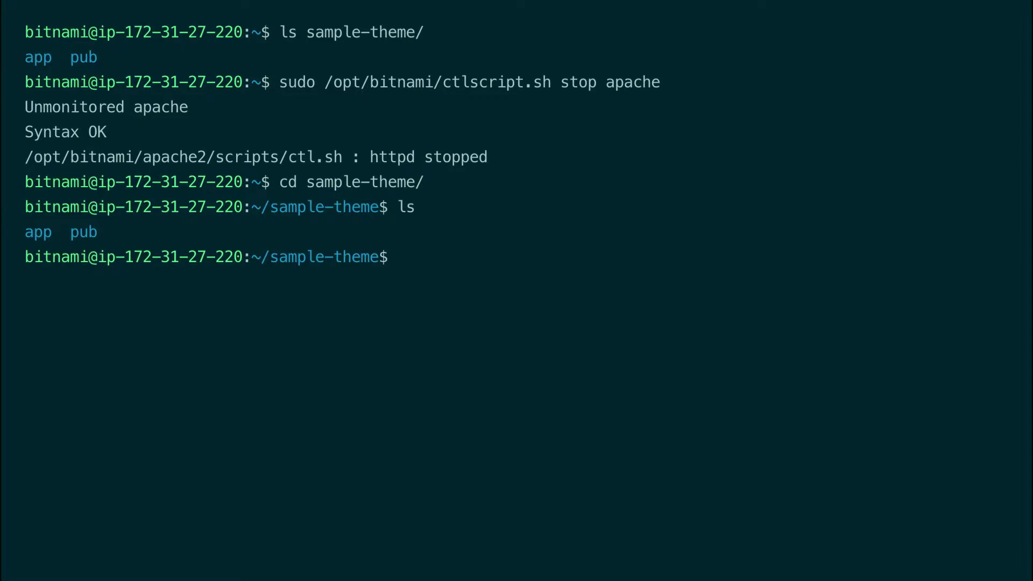
text(sudo )
text(cp)
text( - )
text(r)
text(*)
key(BackSpace)
key(BackSpace)
text(/opt/bitnami/)
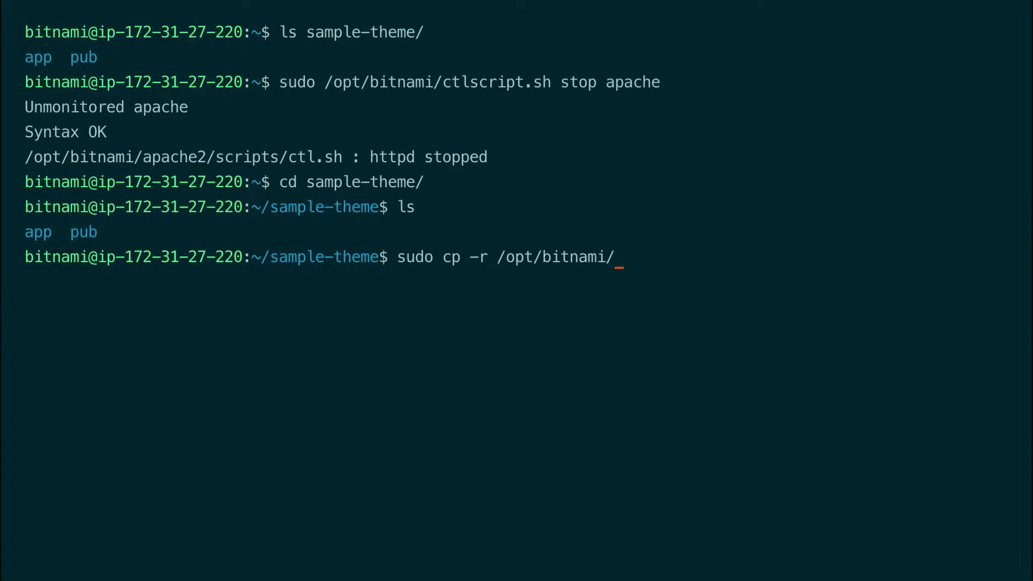
key(BackSpace)
key(BackSpace)
key(BackSpace)
key(BackSpace)
key(BackSpace)
key(BackSpace)
text(* /opt/bi)
key(Tab)
text(a)
key(Tab)
text(m)
key(Tab)
text(h)
key(Tab)
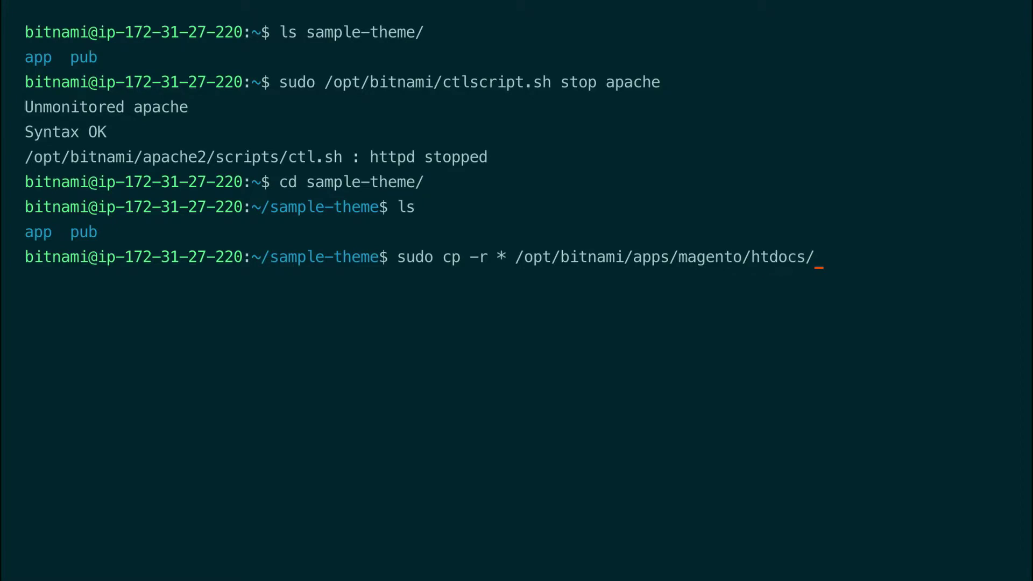
key(Return)
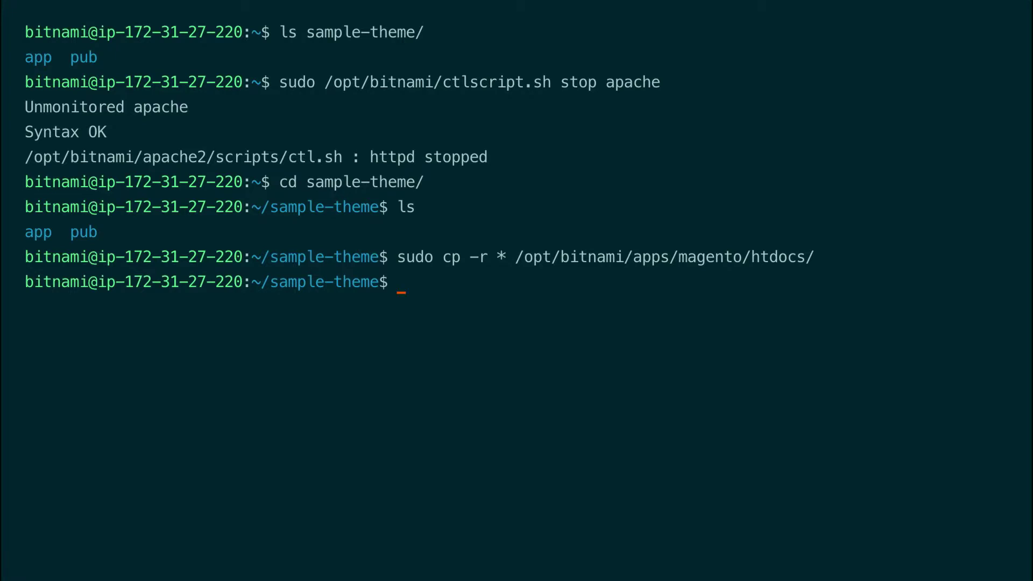
text(sudo chown -R )
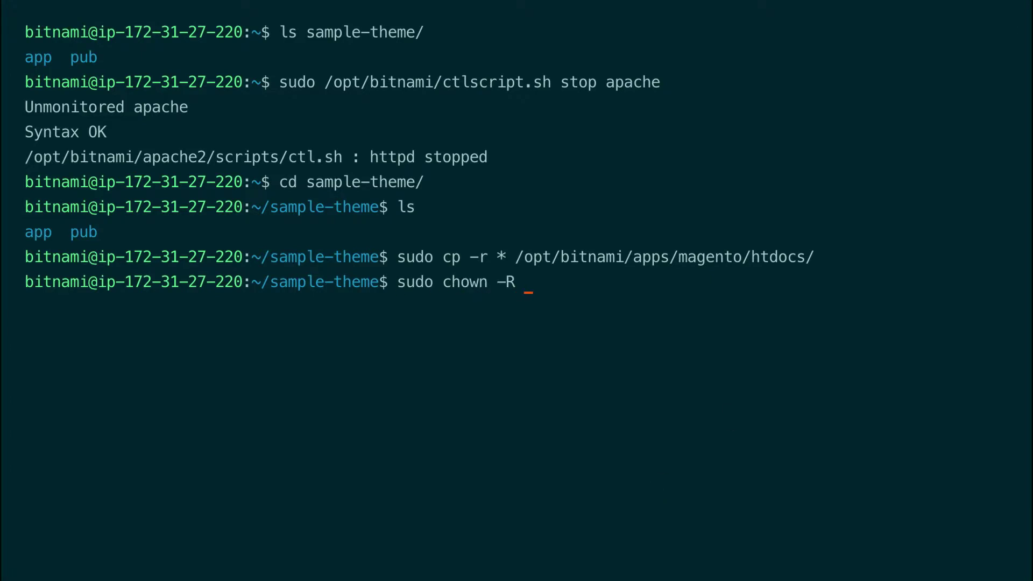
text(daemon:daem)
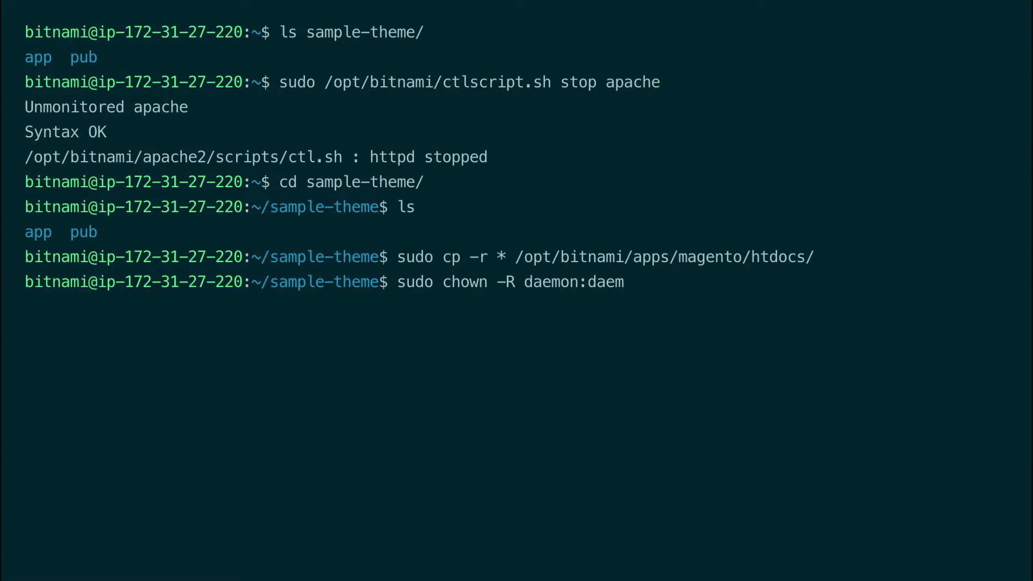
text(on /opt/bitnami/apps/m)
Run sudo chown -R daemon:daemon on /opt/bitnami/apps/magento/htdocs/
key(Tab)
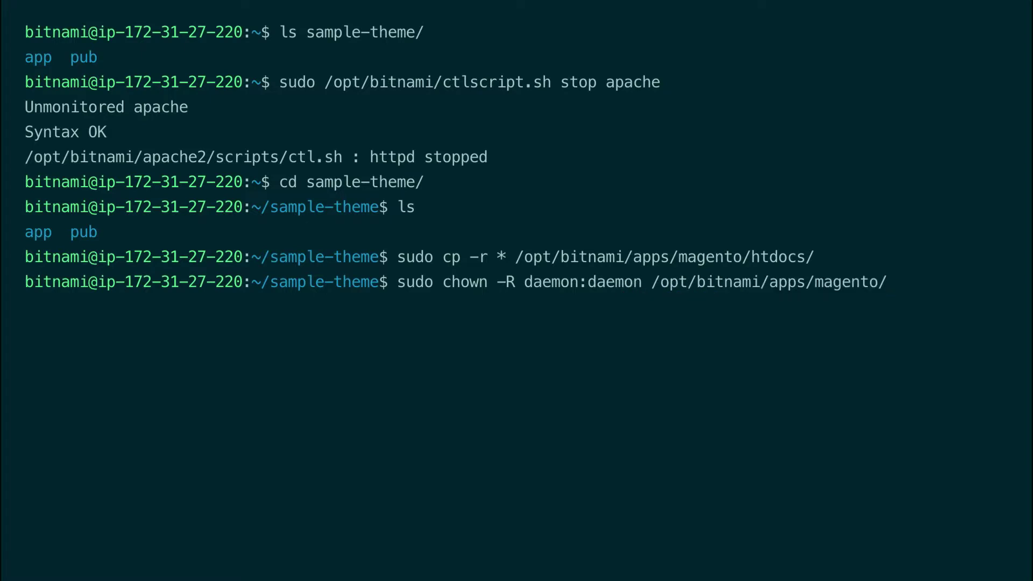
text(h)
key(Tab)
key(Return)
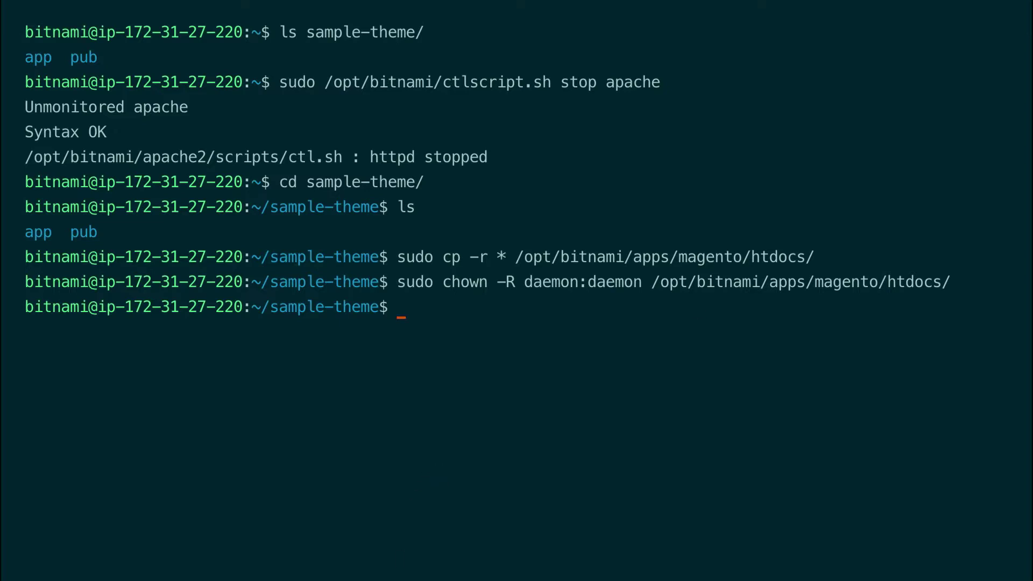
text(sudo /opt/bitnami/apps/magento/)
text(htdocs/)
text(ni)
Run magento-cli setup:upgrade from htdocs/bin, fixing typos, until schema and data updates finish
key(BackSpace)
key(BackSpace)
text(bin/)
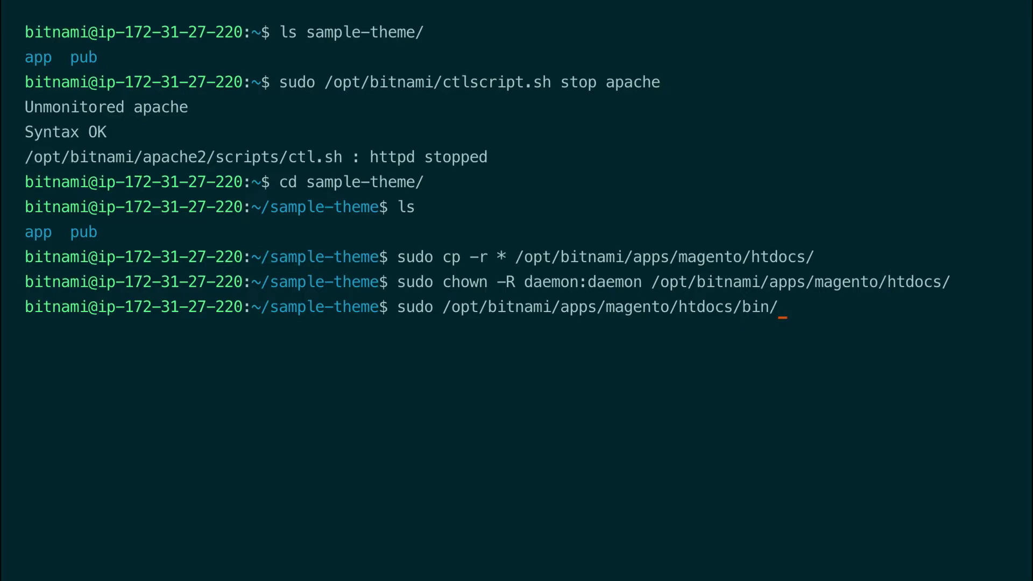
text(m)
key(Tab)
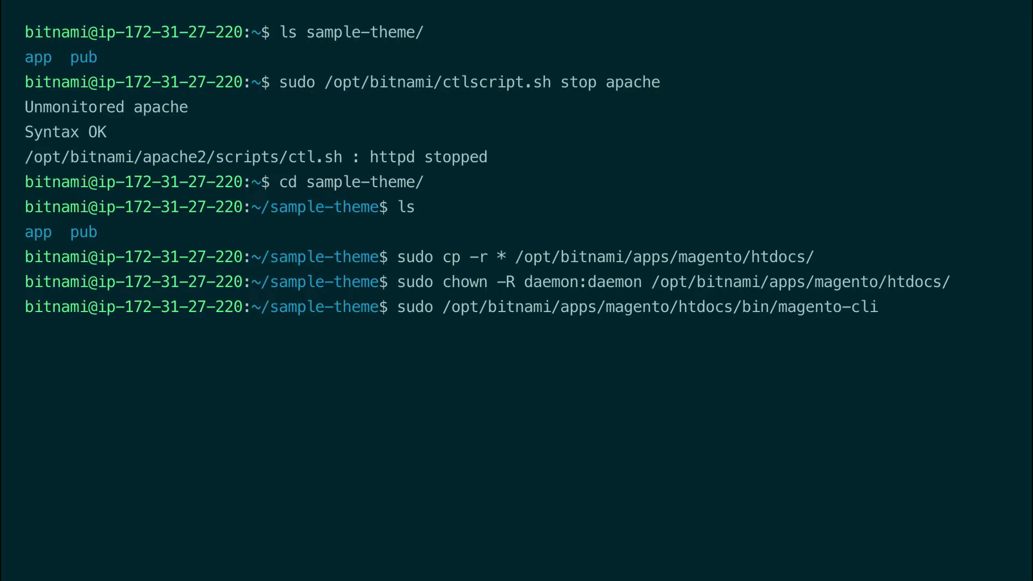
text(setup:)
text(upd)
key(BackSpace)
text(grade)
key(Return)
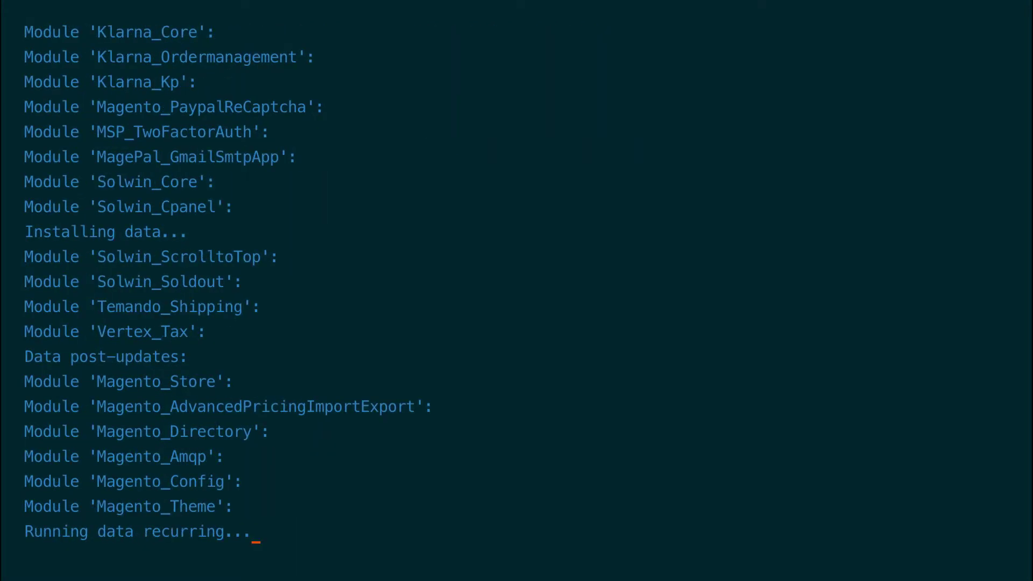
text(sudo )
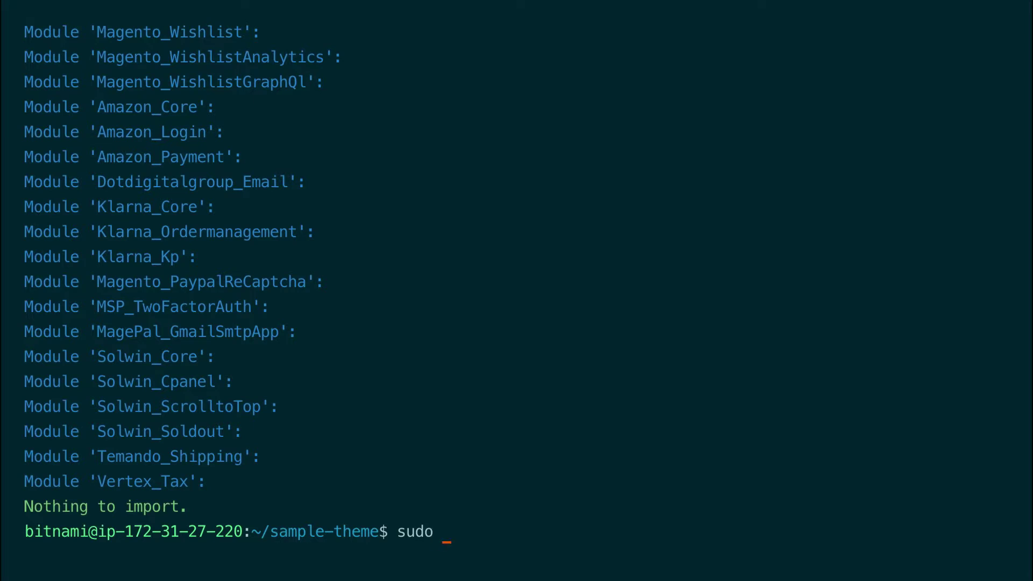
text(/opt/)
text(bitnami/apps/magento/a)
Run magento-cli setup:static-content:deploy, correcting typos, until freego and freego_child are deployed
key(BackSpace)
text(h)
key(Tab)
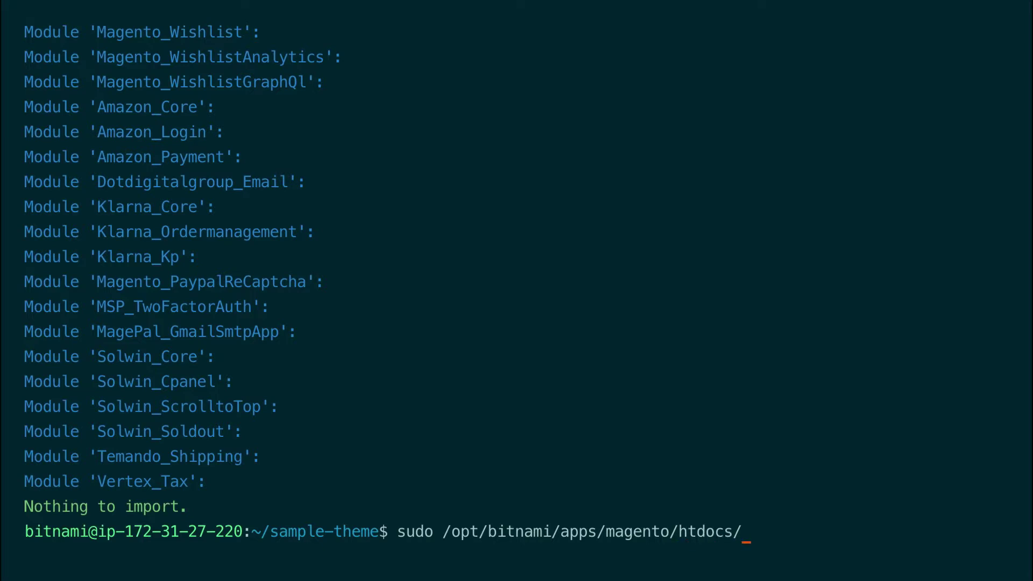
text(bin/m)
key(Tab)
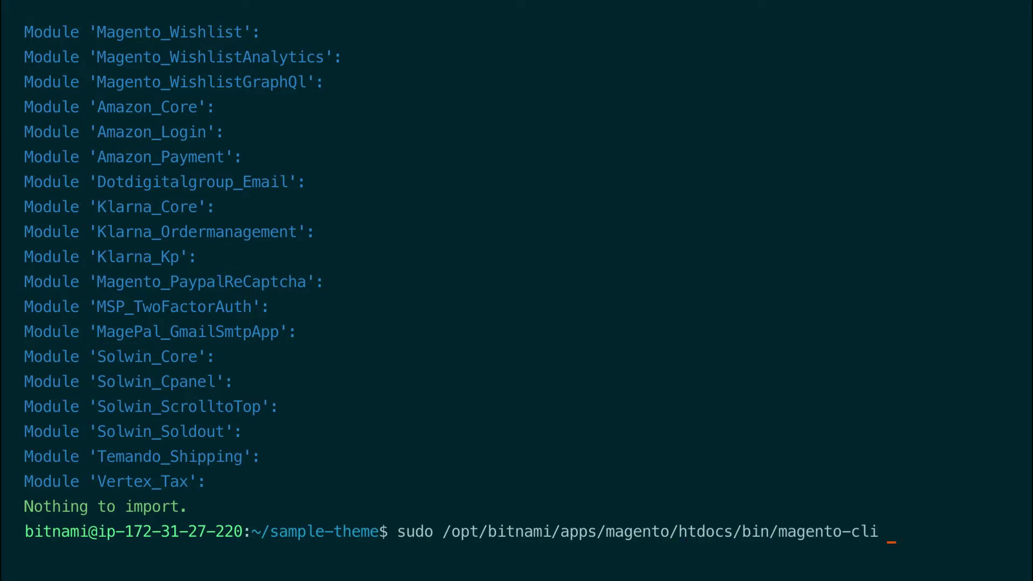
text(setug)
key(BackSpace)
text(p:)
text(sr)
key(BackSpace)
text(tatic-onten)
key(BackSpace)
key(BackSpace)
key(BackSpace)
key(BackSpace)
key(BackSpace)
text(-)
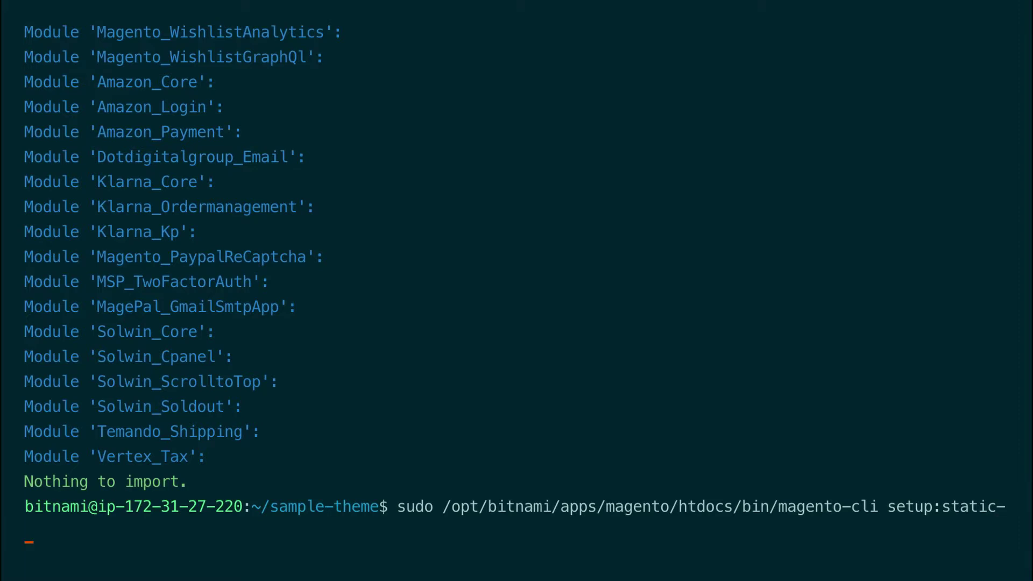
text(content:)
text(deploy)
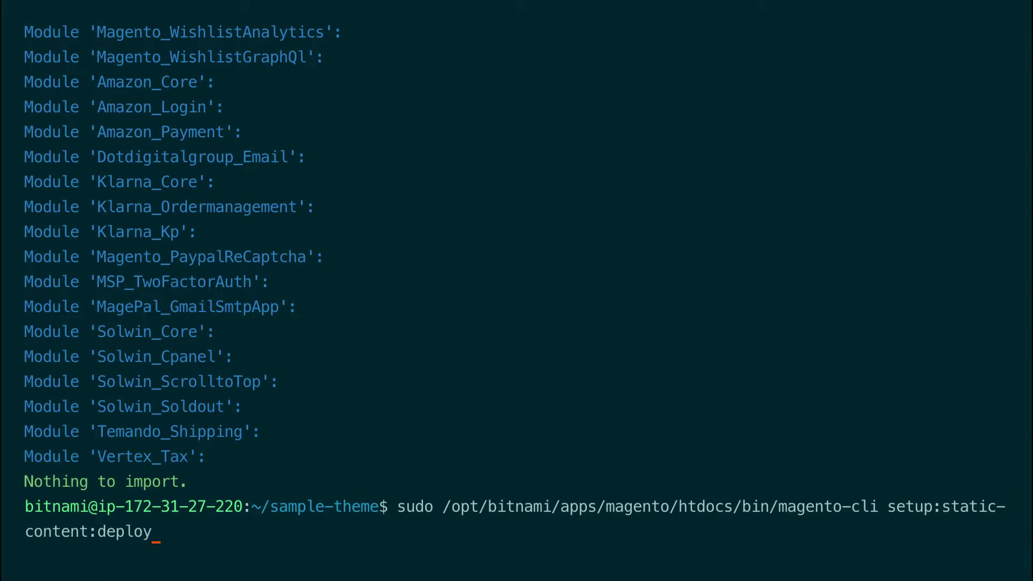
text( -f)
key(Return)
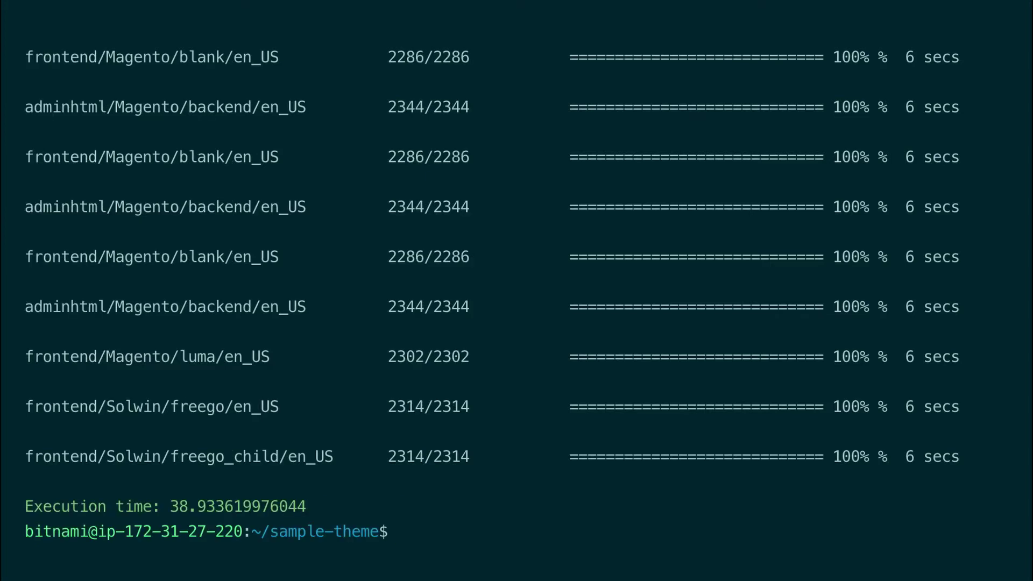
text(sudo /opt/bitnami/apps/magento/)
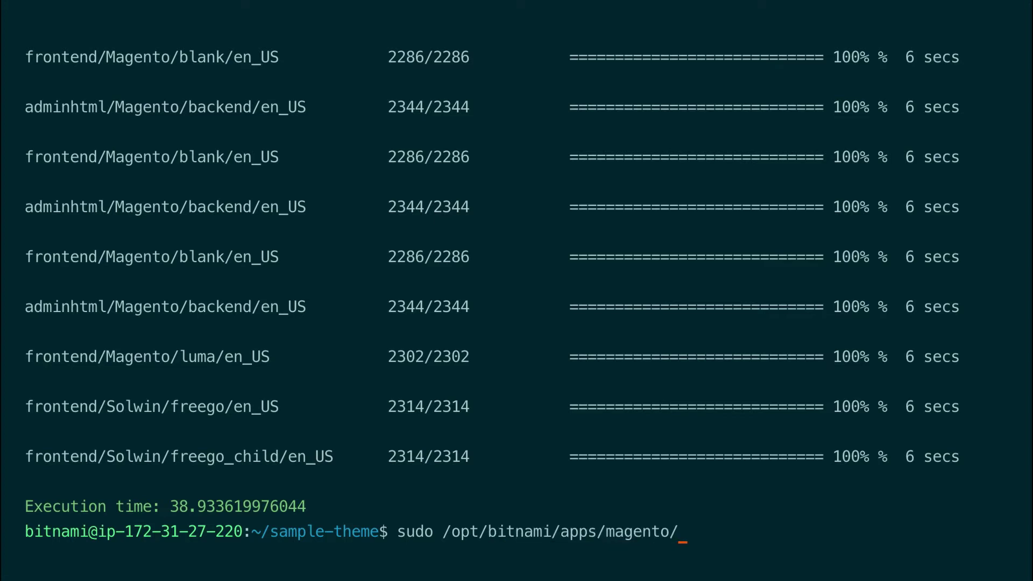
text(hr)
Run magento-cli cache:clean with typos fixed, clearing all cache types from config to vertex
key(BackSpace)
key(Tab)
text(bin/magento-cli  cache)
key(BackSpace)
key(BackSpace)
key(BackSpace)
key(BackSpace)
key(BackSpace)
key(BackSpace)
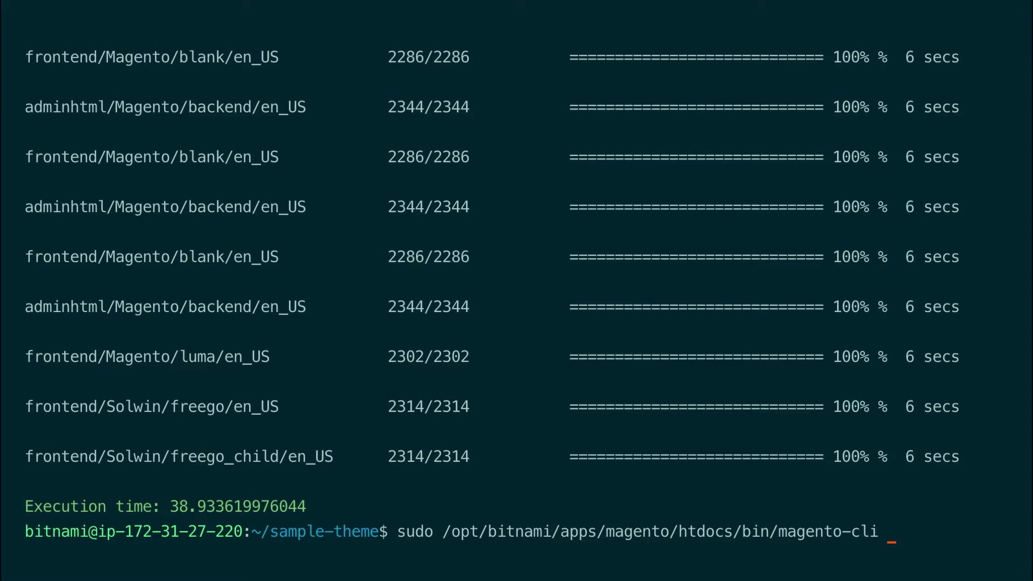
text(cac)
text(he-cloea)
key(BackSpace)
key(BackSpace)
key(BackSpace)
text(ean)
key(BackSpace)
key(BackSpace)
key(BackSpace)
key(BackSpace)
key(BackSpace)
text(:clean)
key(Return)
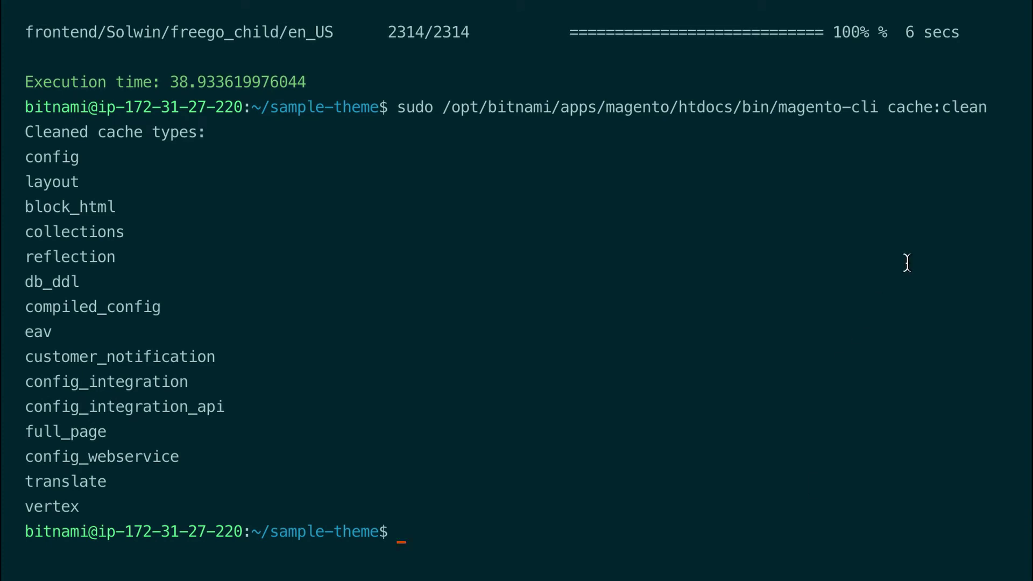
text(sudo /opt/bitnami/)
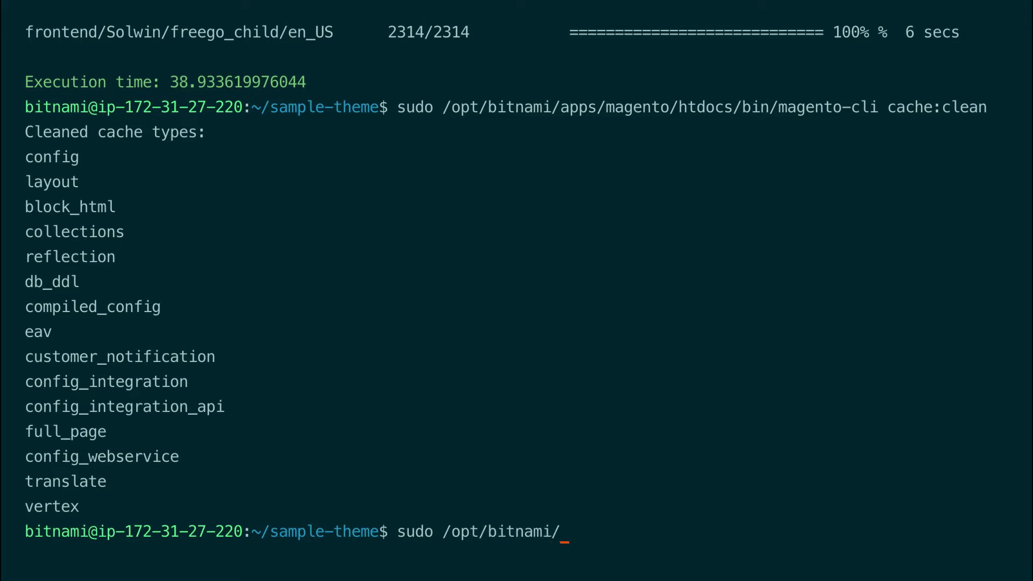
text(ct)
Run sudo /opt/bitnami/ctlscript.sh restart apache, bringing httpd back on port 81
key(Tab)
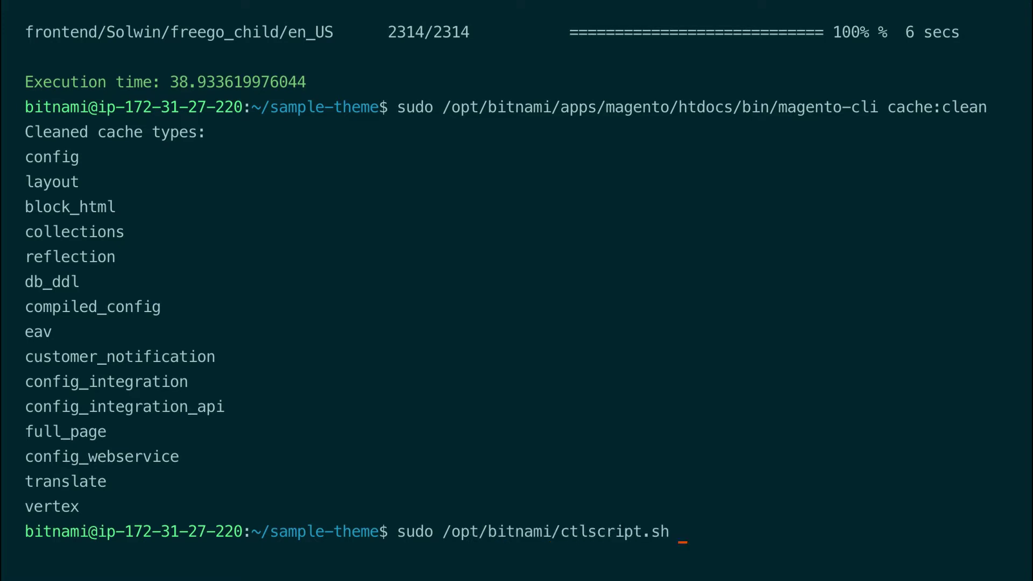
text(restart apache)
key(Return)
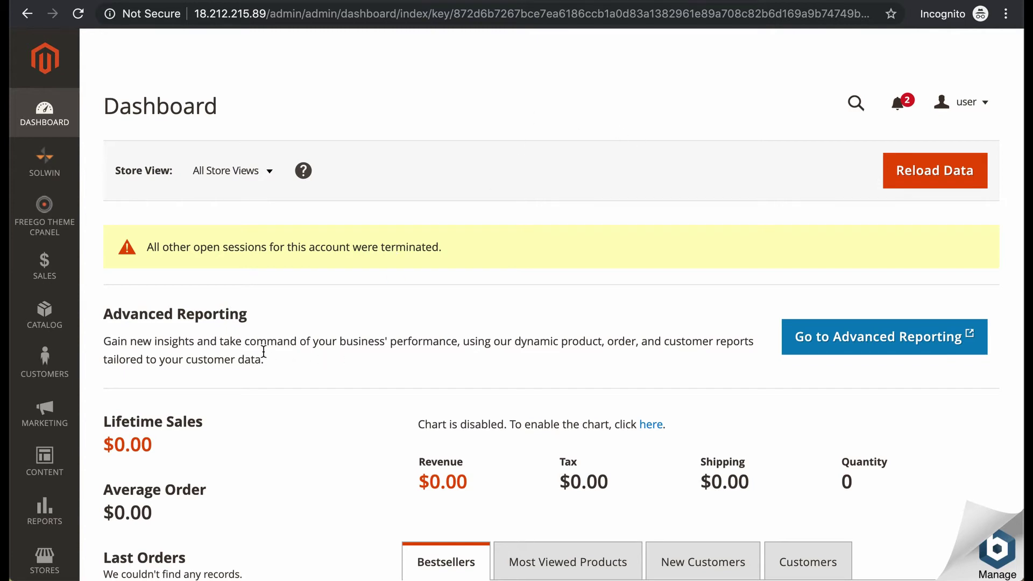
Go to Content > Design > Configuration from the Magento Admin dashboard
click(57, 451)
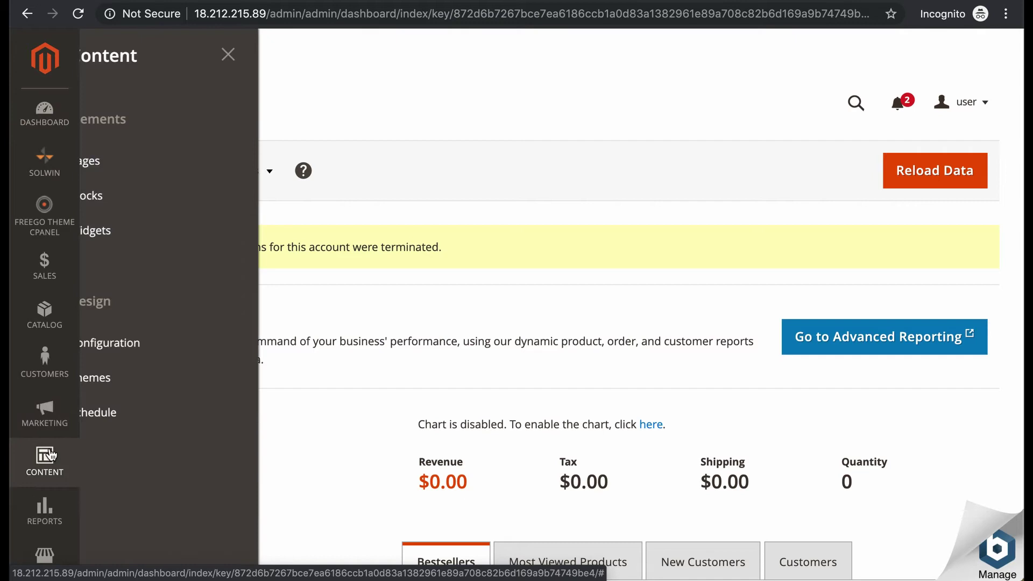
click(139, 344)
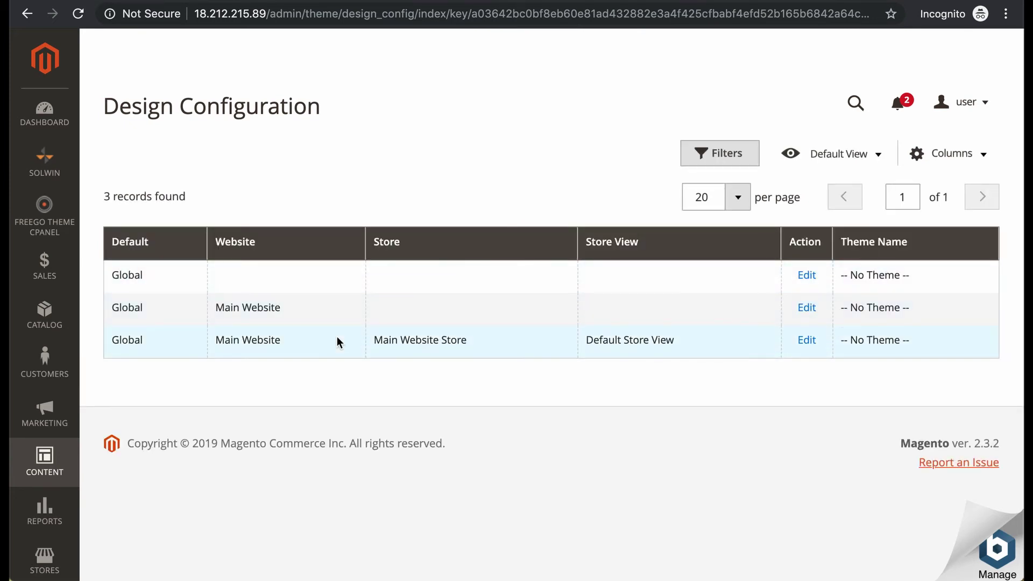
Set the Default Store View's Applied Theme to Solwin FreeGo and save the configuration
click(807, 340)
scroll(342, 329, down, 3)
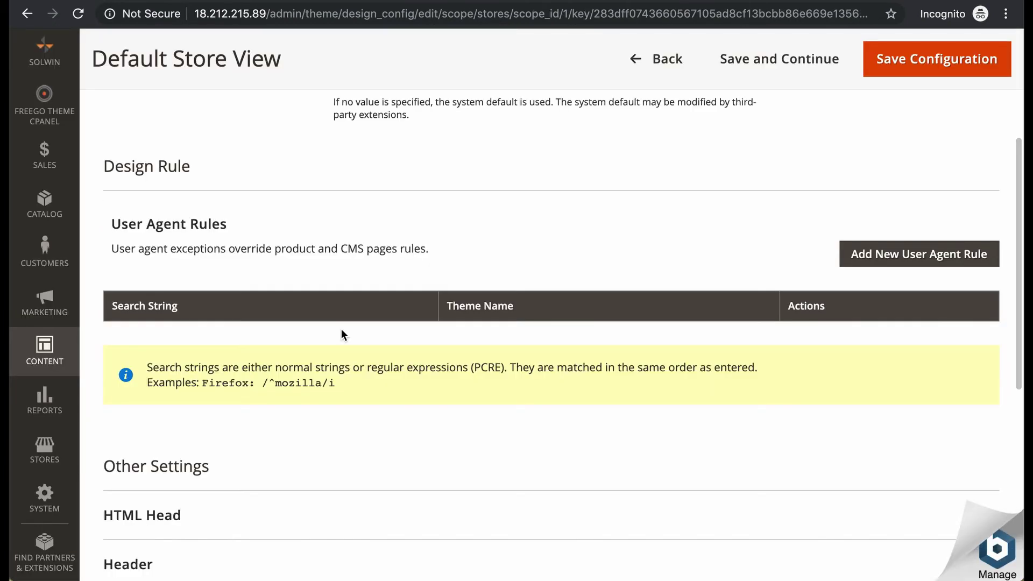
scroll(341, 328, up, 2)
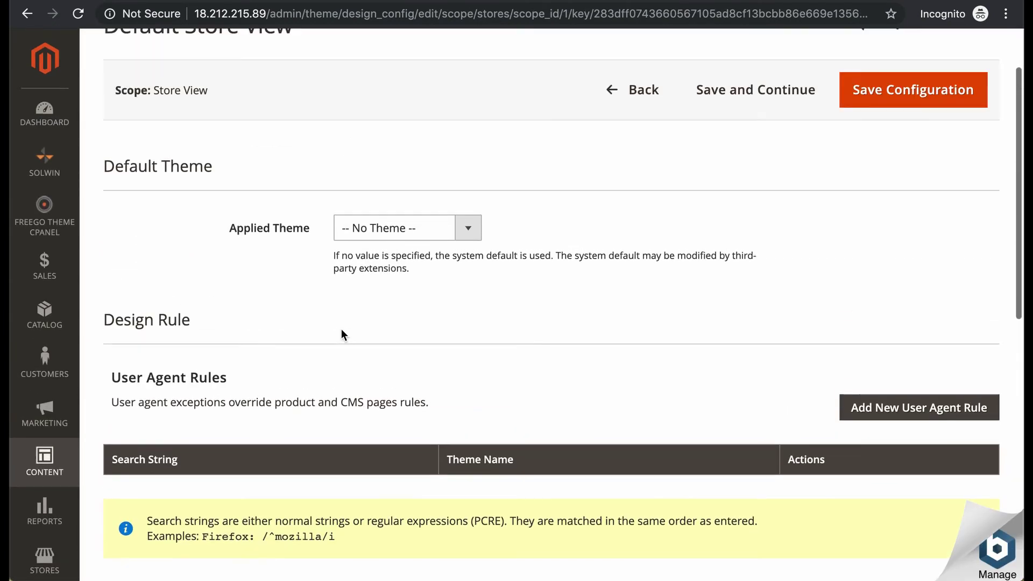
click(468, 232)
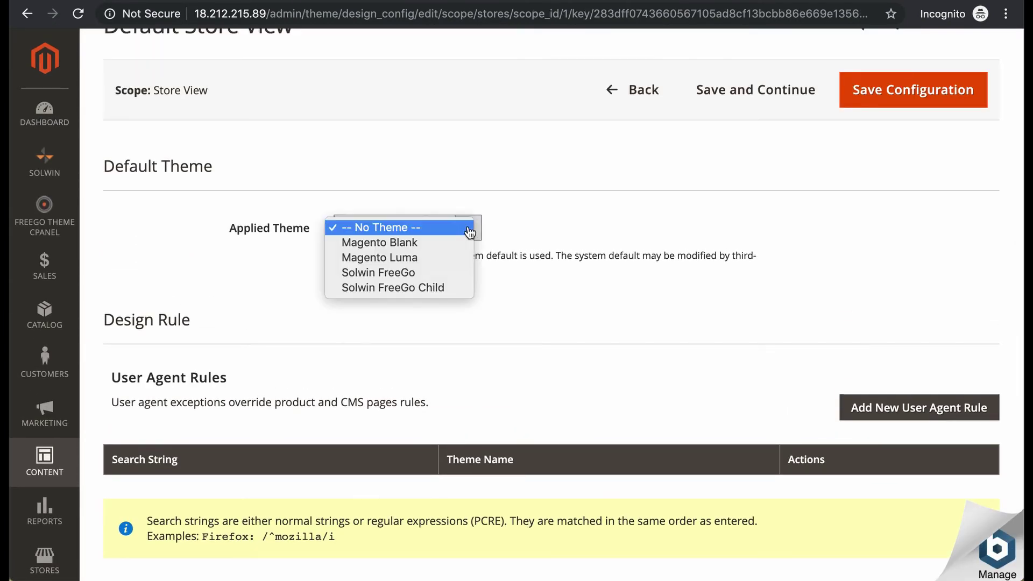
click(436, 272)
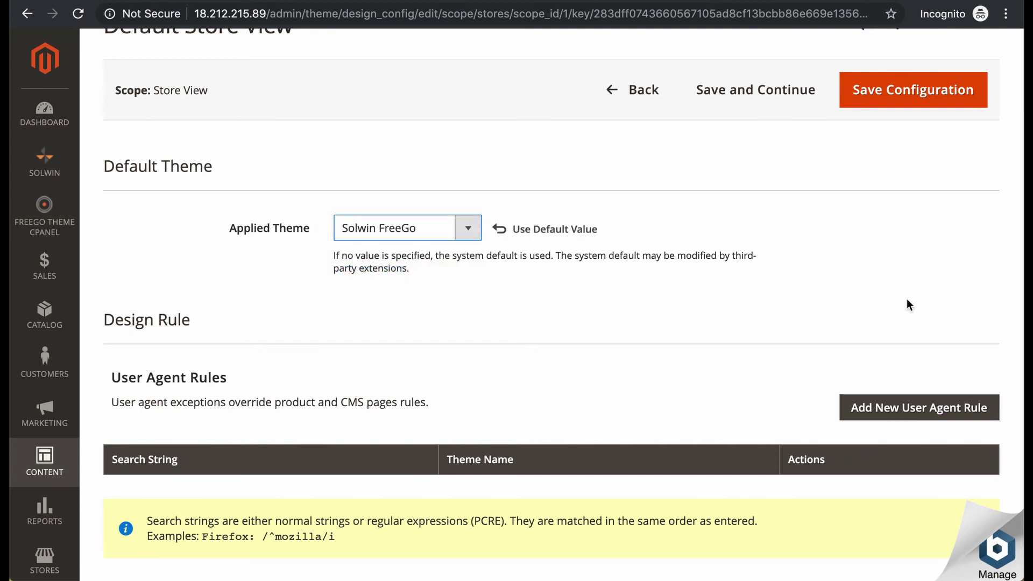
click(906, 87)
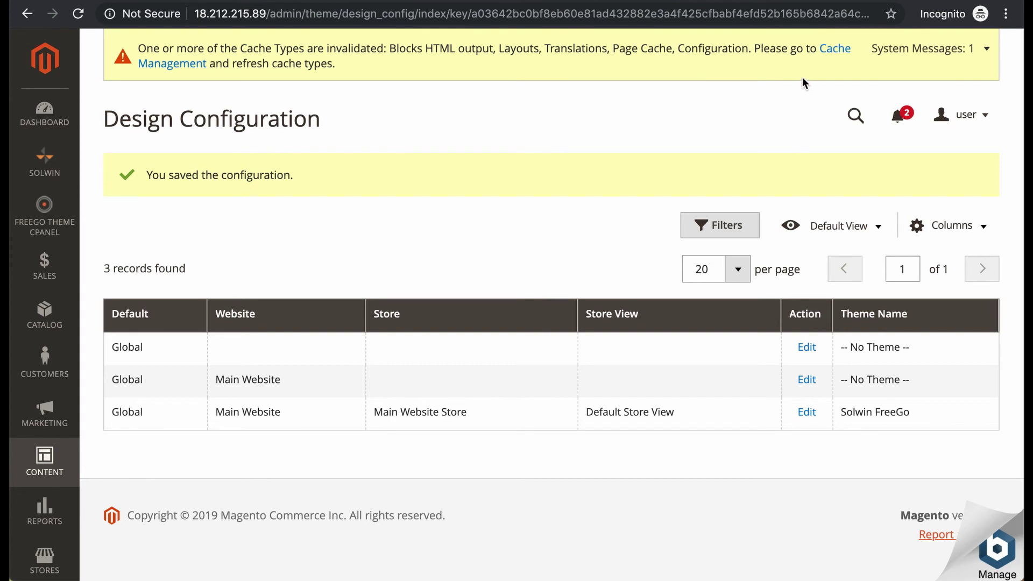
In Cache Management, refresh all 15 selected cache types, then flush the Magento cache
click(834, 50)
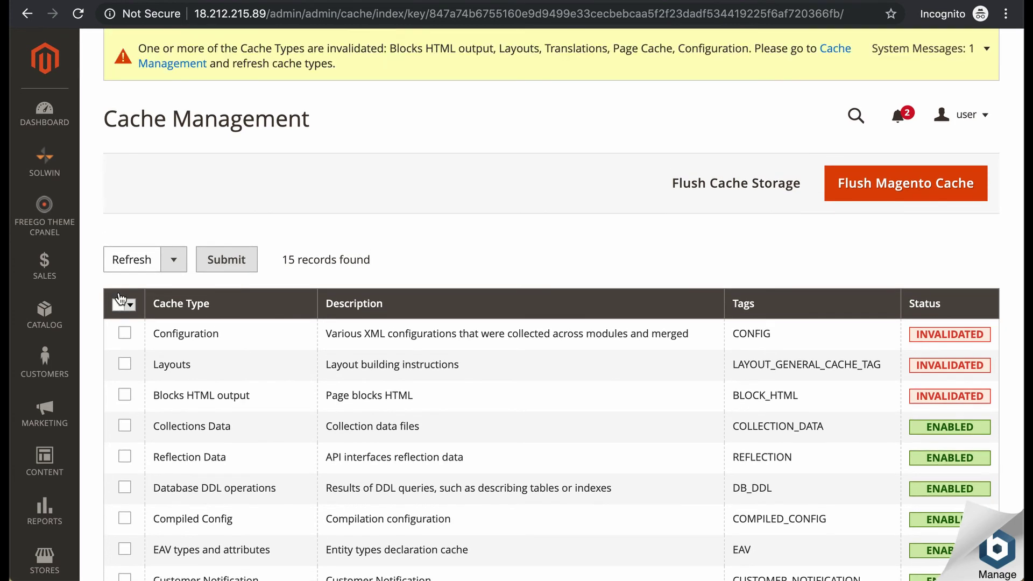
click(120, 307)
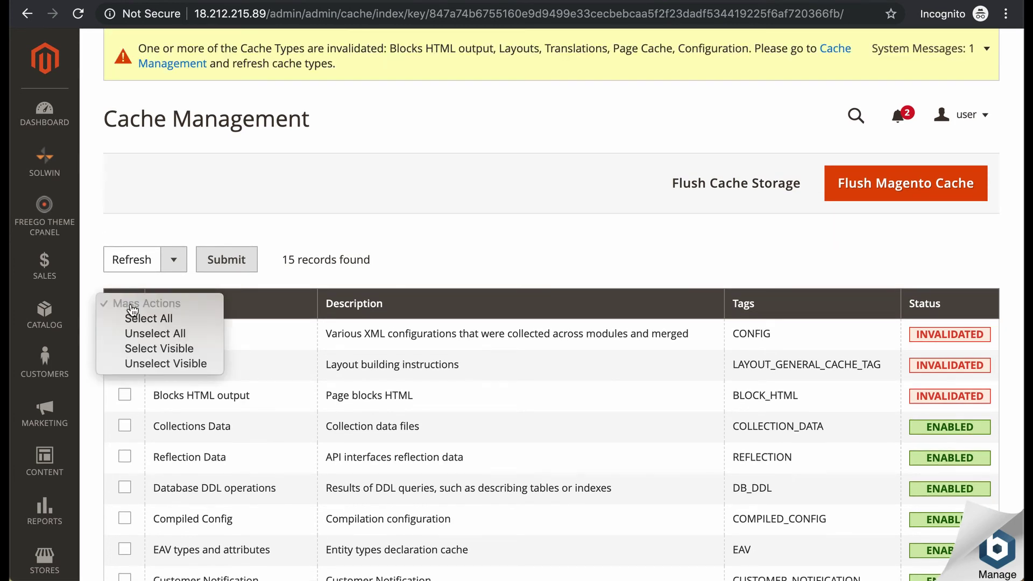
click(139, 318)
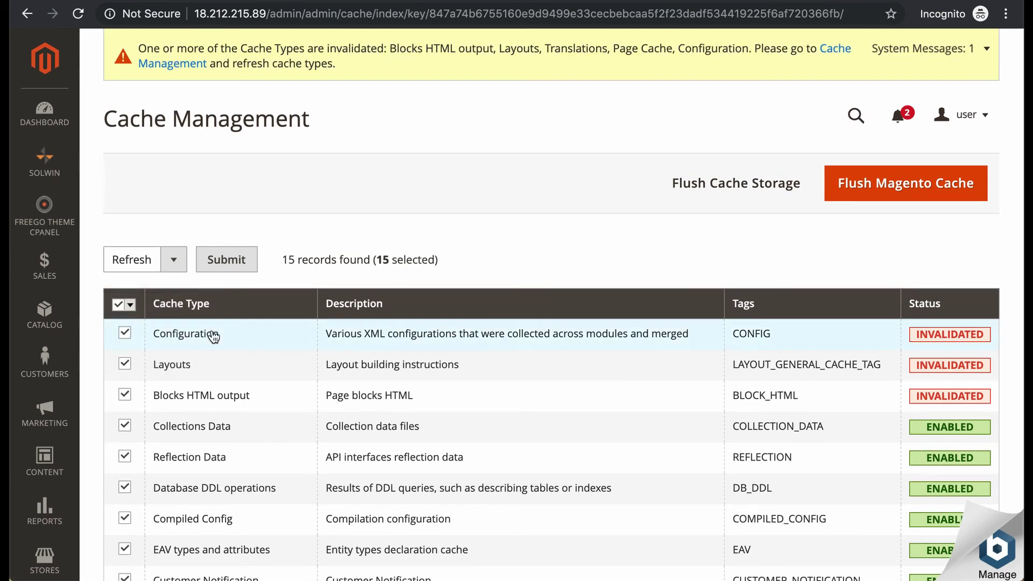
scroll(215, 334, down, 1)
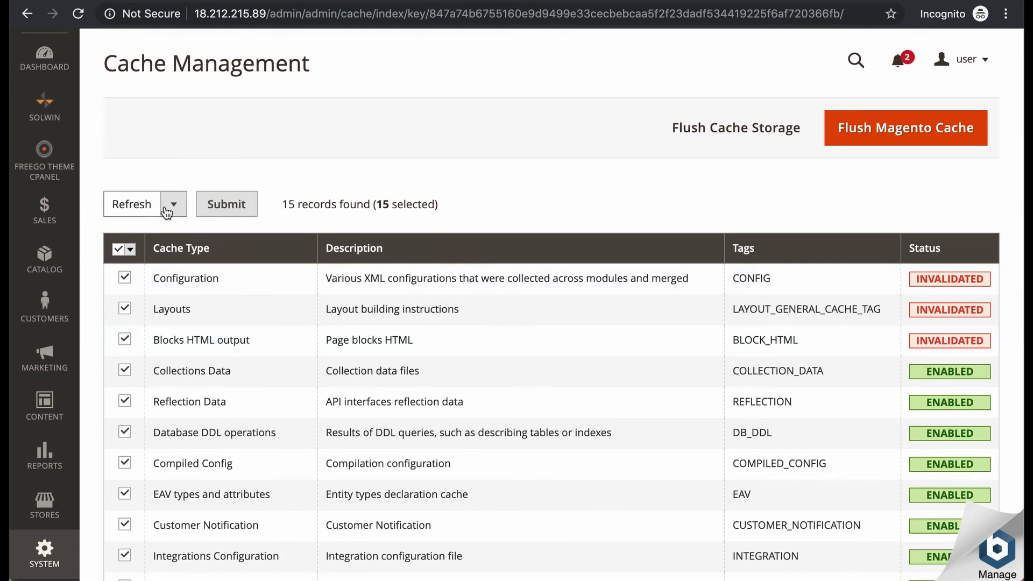
click(236, 210)
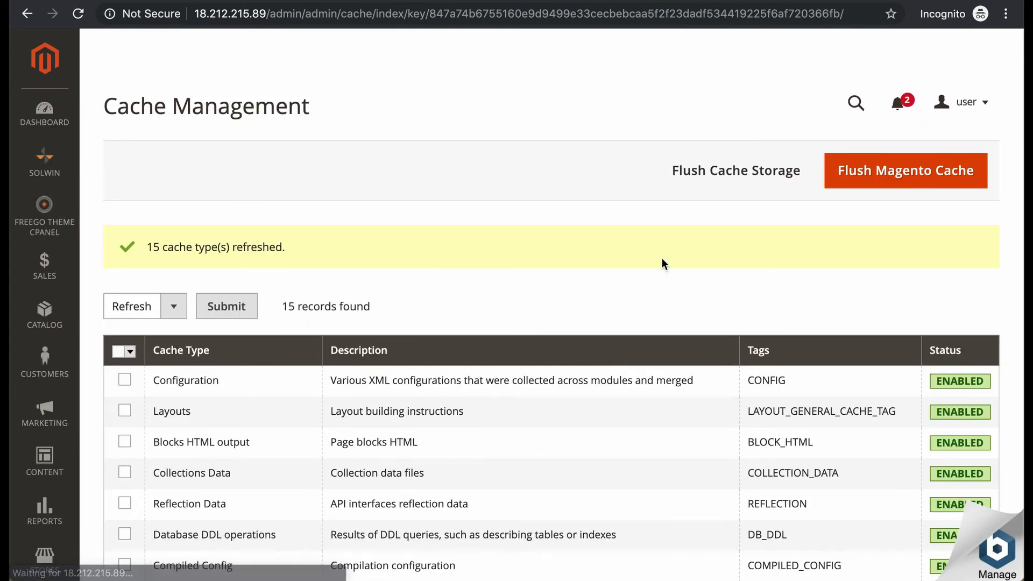
click(900, 183)
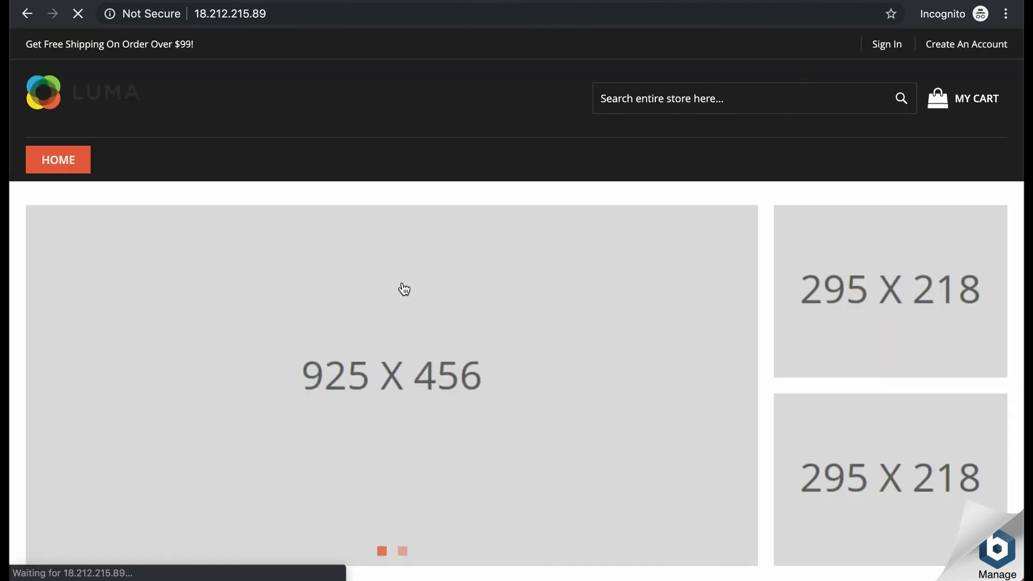
scroll(403, 289, down, 5)
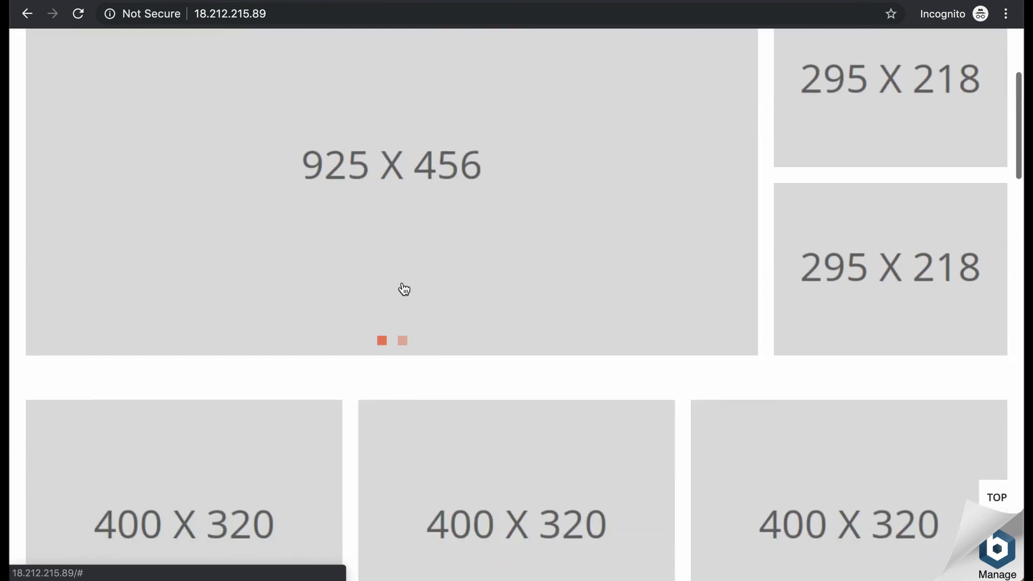
scroll(404, 289, up, 2)
scroll(404, 289, down, 2)
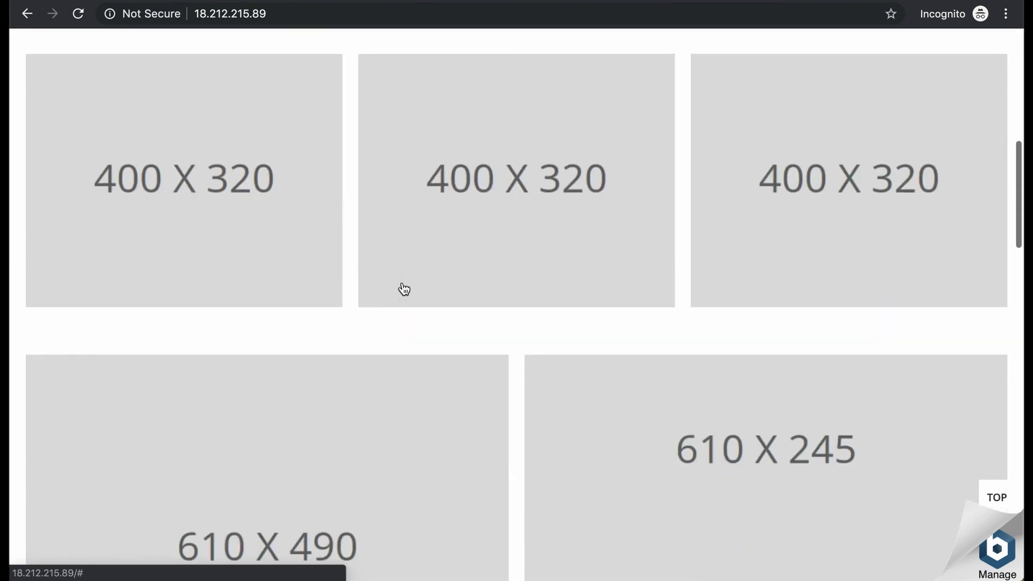